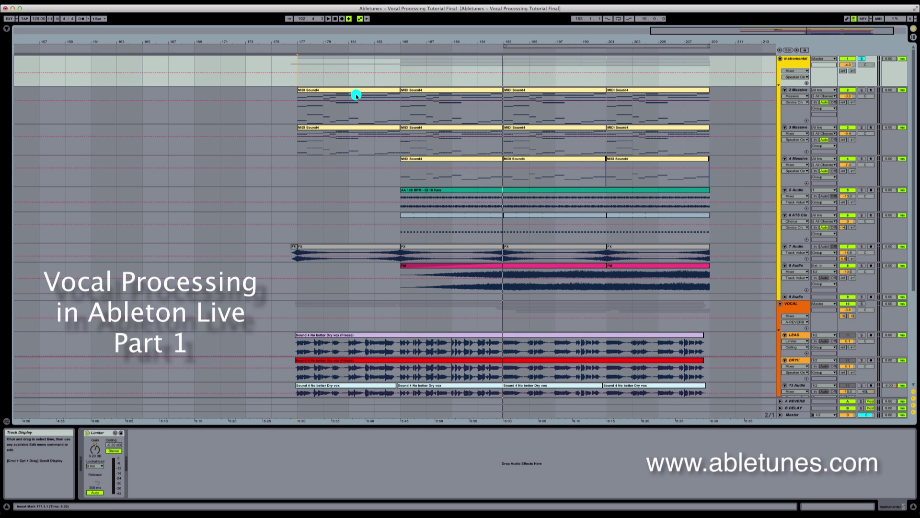
# Step: Select the MIDI clips, play from bar 177, and mark bars 177–185 as a time selection
pyautogui.click(407, 158)
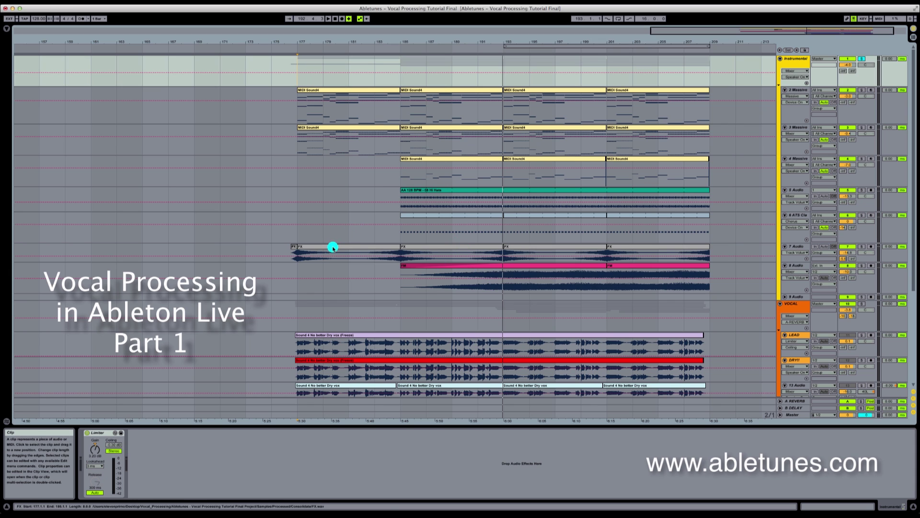
pyautogui.click(307, 91)
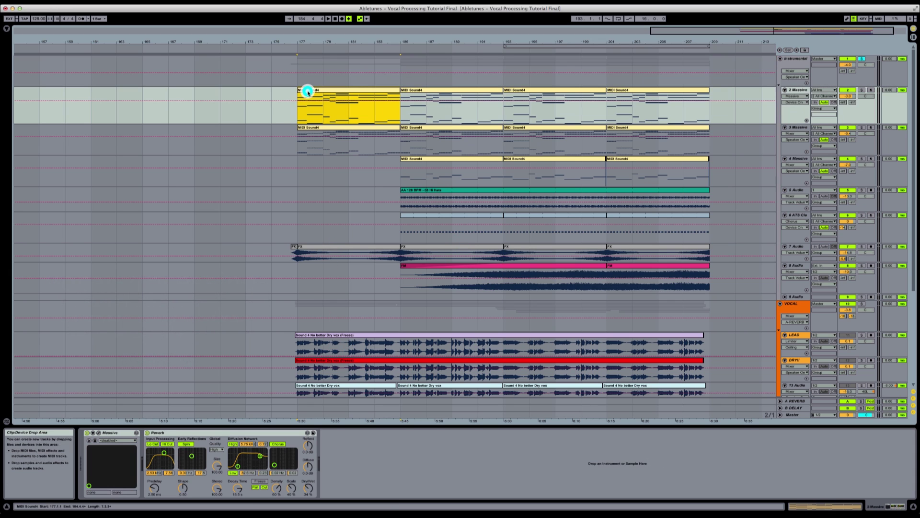
pyautogui.press('space')
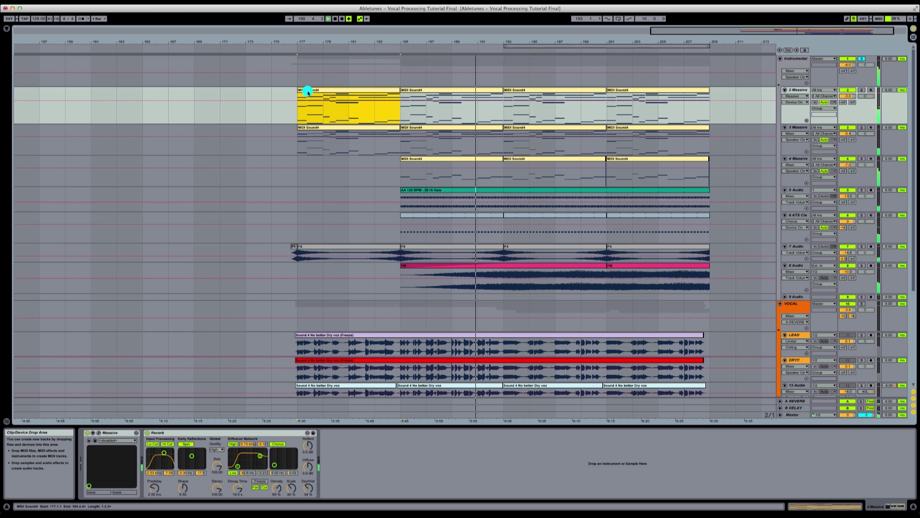
pyautogui.click(322, 106)
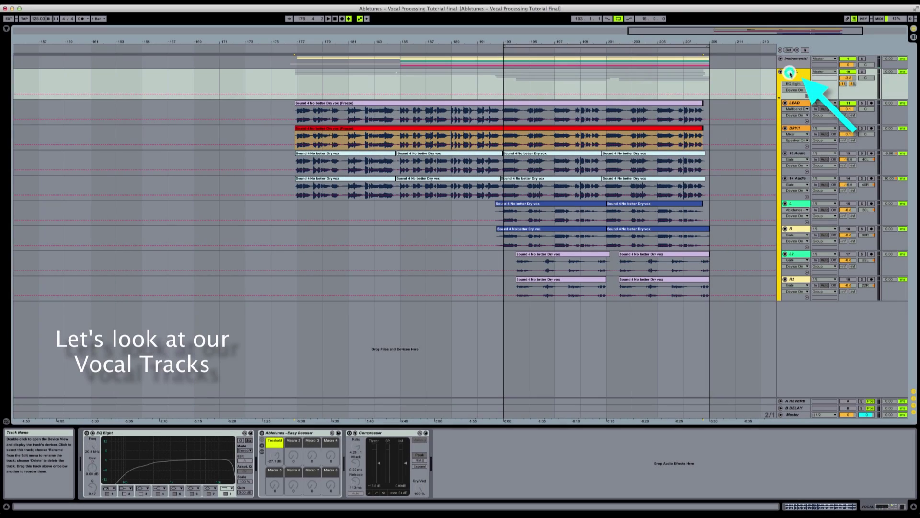
# Step: Review the effect chains on LEAD, DRY!!, 13 Audio, 14 Audio, L, R and L2, ending on LEAD
pyautogui.click(793, 103)
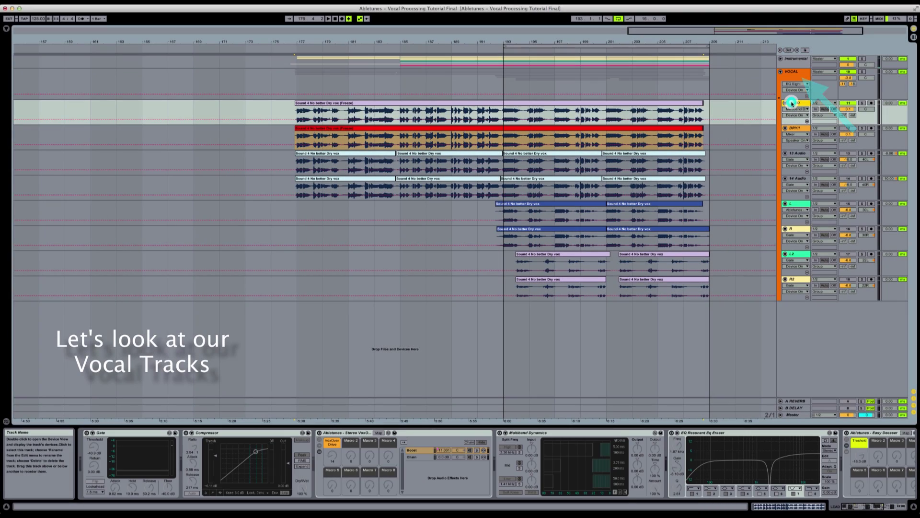
pyautogui.click(790, 129)
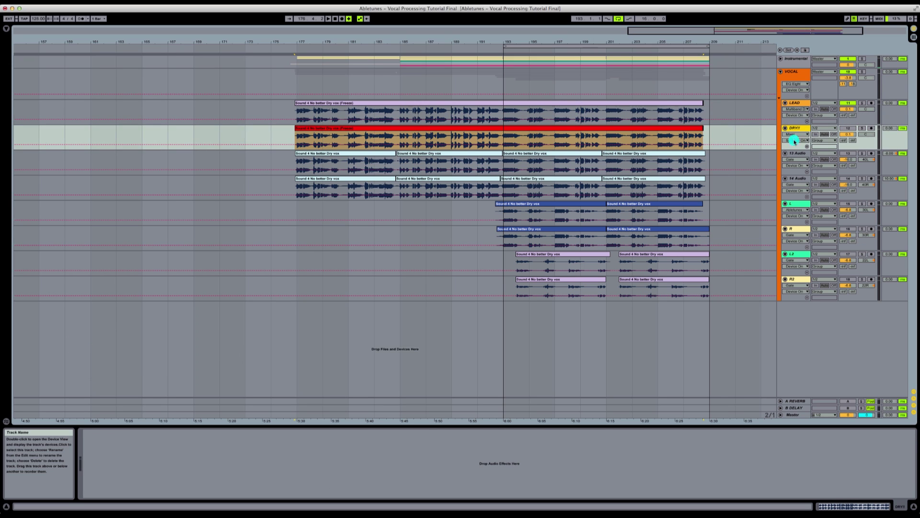
pyautogui.click(794, 156)
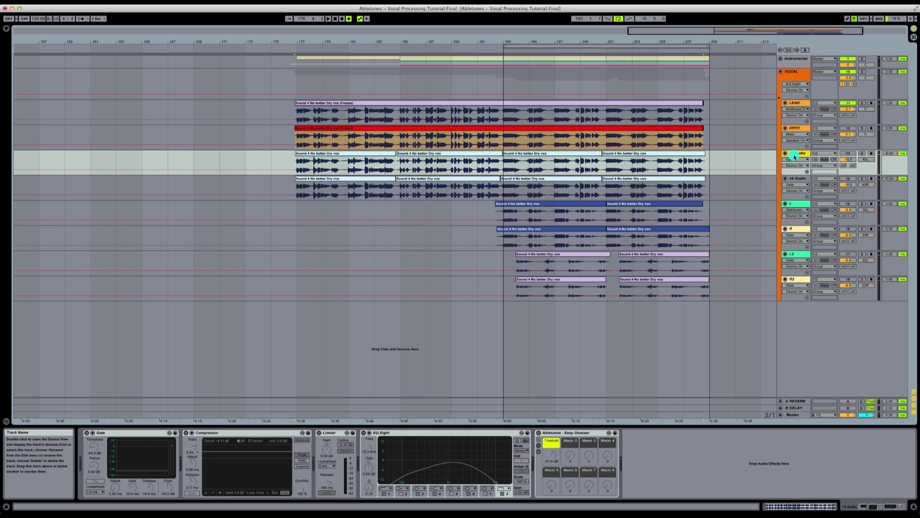
pyautogui.click(793, 177)
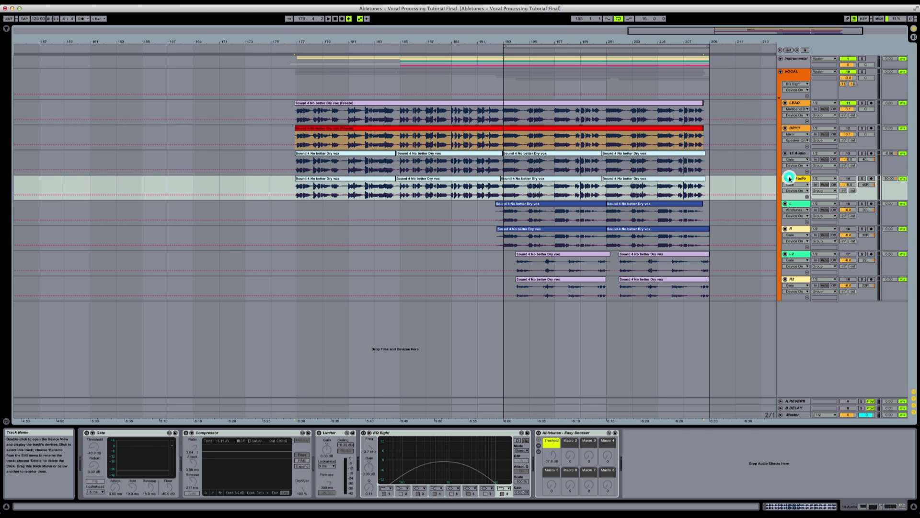
pyautogui.click(793, 154)
pyautogui.click(791, 180)
pyautogui.click(793, 205)
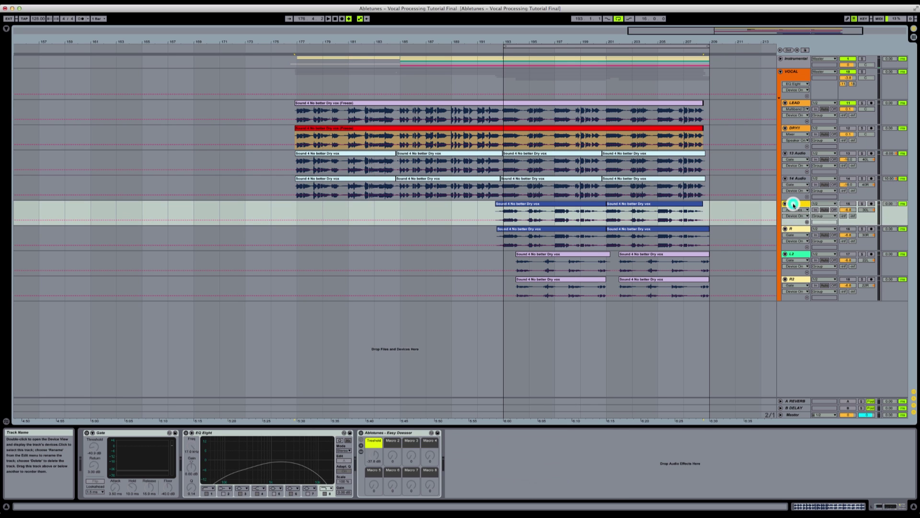
pyautogui.click(790, 229)
pyautogui.click(792, 255)
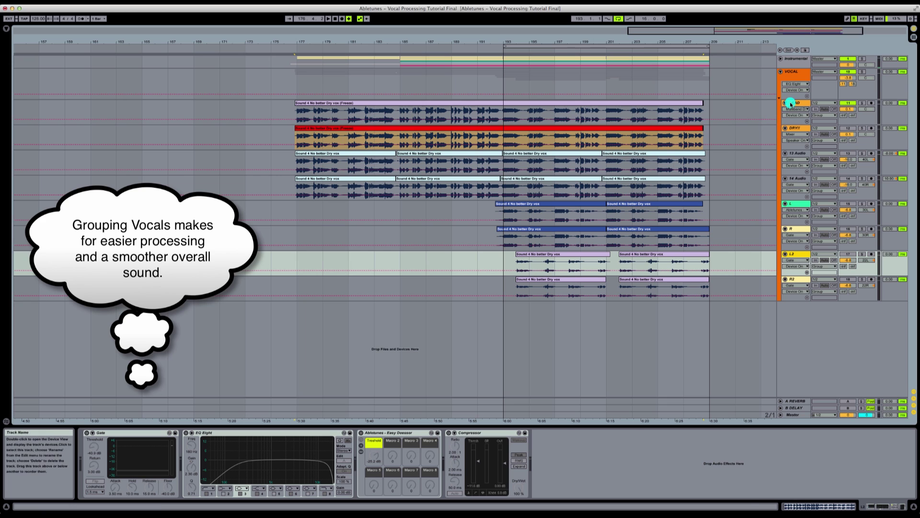
pyautogui.click(793, 103)
# Step: Solo the LEAD track, play the vocal back, and activate the Gate at the head of its chain
pyautogui.click(862, 103)
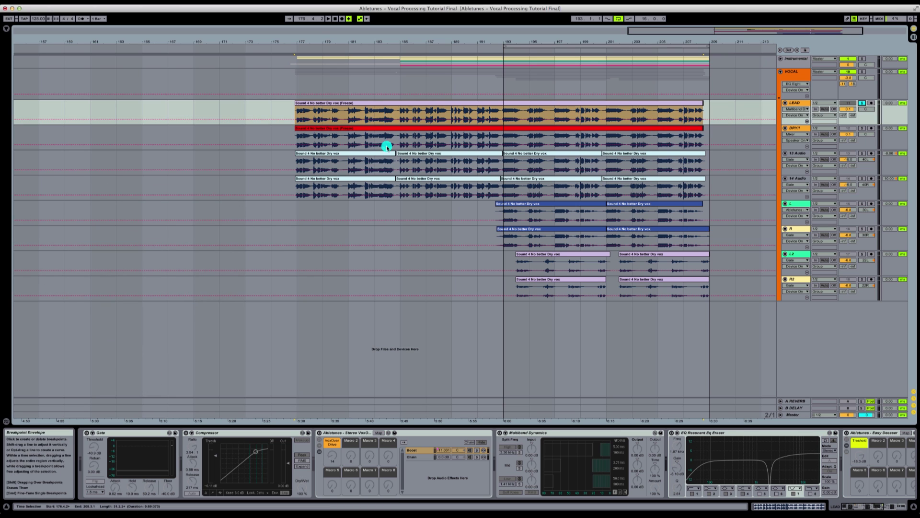
pyautogui.press('space')
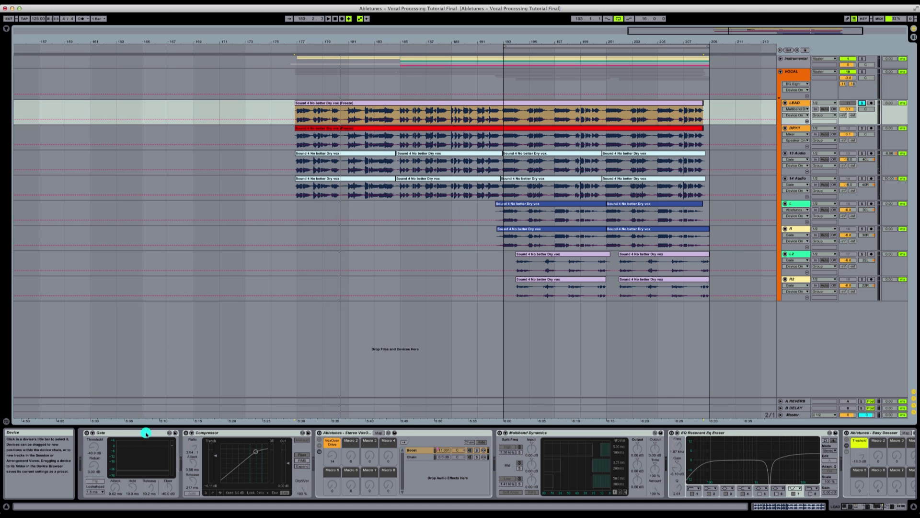
pyautogui.click(87, 434)
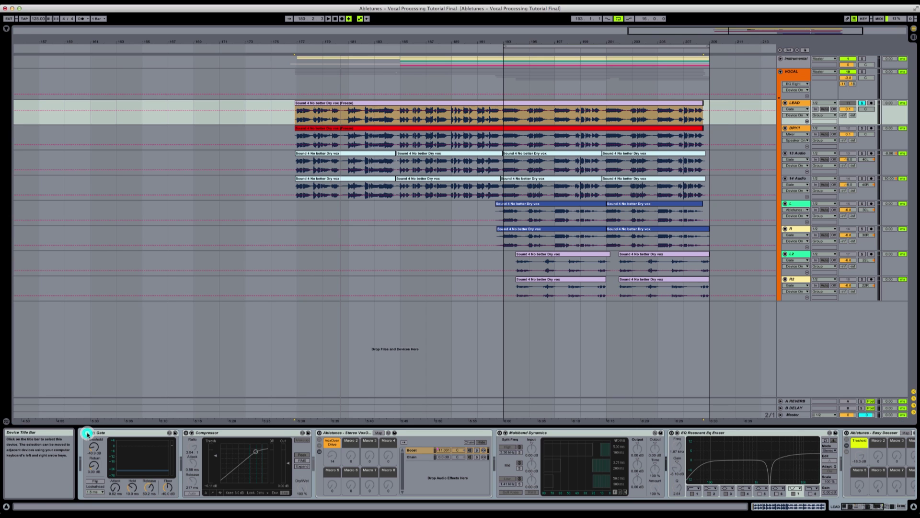
pyautogui.click(8, 29)
pyautogui.click(22, 65)
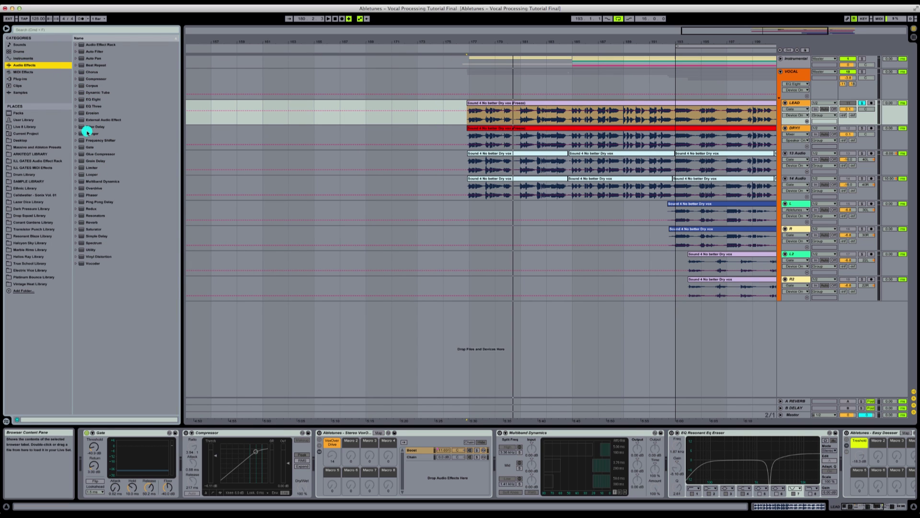
pyautogui.click(84, 147)
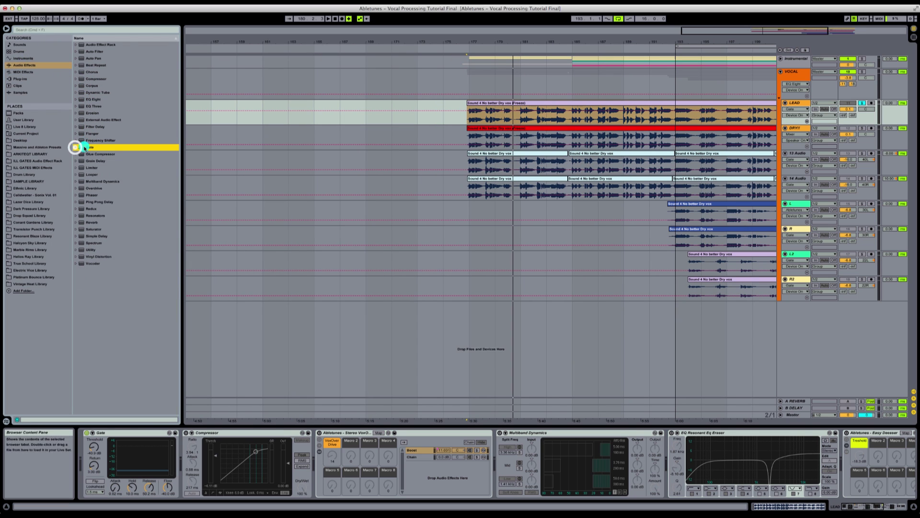
pyautogui.click(8, 30)
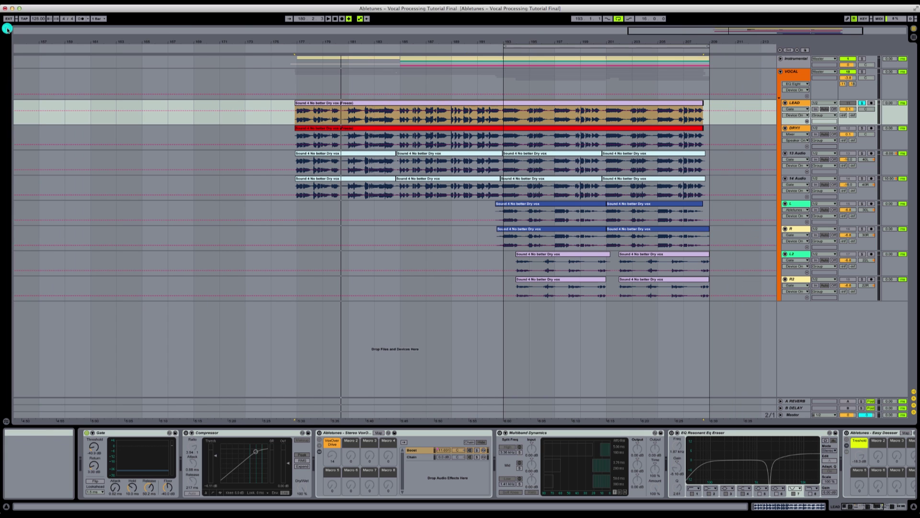
# Step: Adjust the LEAD Gate's threshold and check its Attack and Floor settings
pyautogui.click(115, 433)
pyautogui.moveTo(93, 447); pyautogui.dragTo(92, 460)
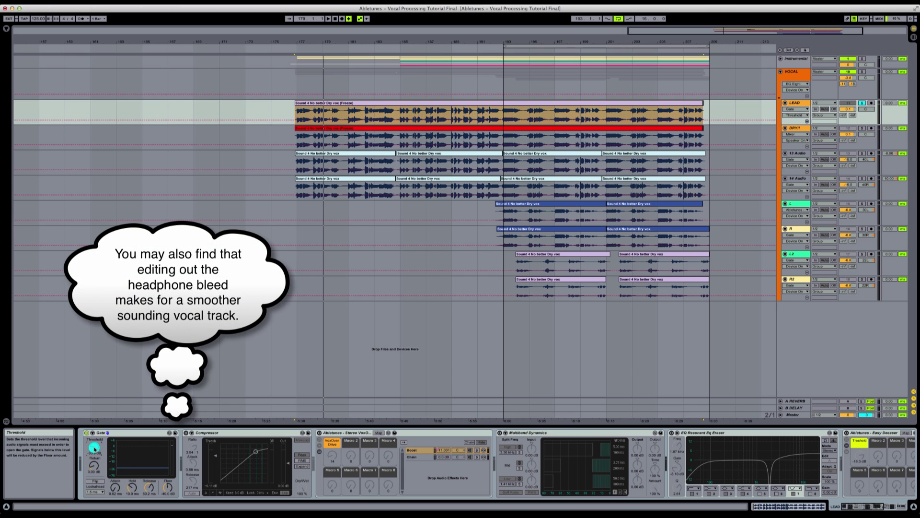
pyautogui.click(116, 487)
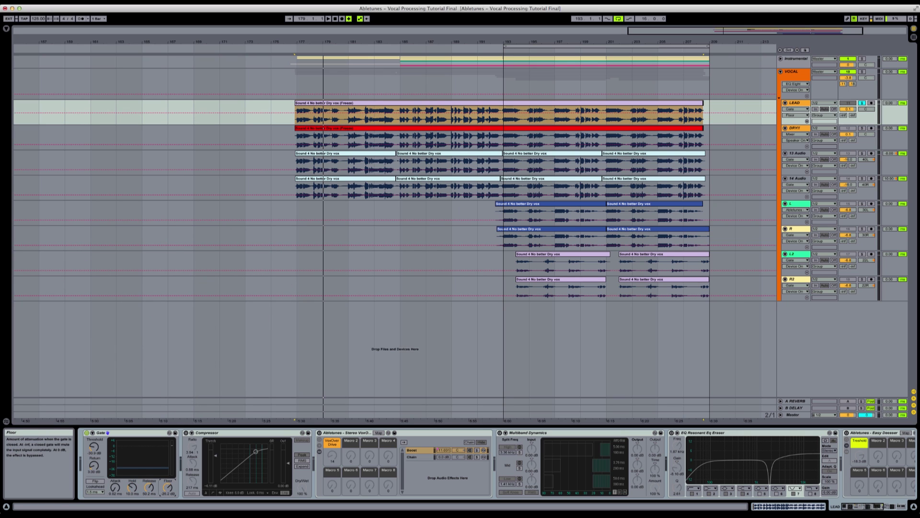
pyautogui.click(167, 487)
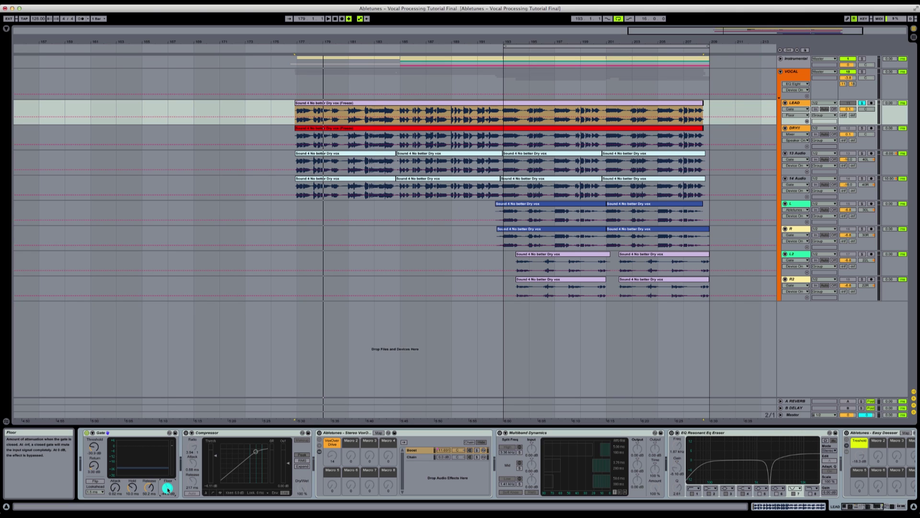
# Step: Set the Gate lookahead to 1.5 ms and play back the gated vocal
pyautogui.click(96, 491)
pyautogui.click(97, 502)
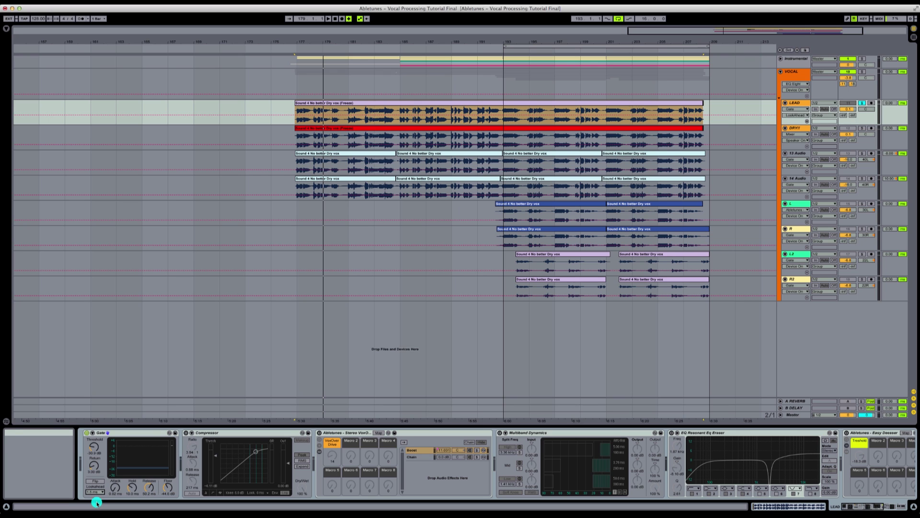
pyautogui.click(94, 449)
pyautogui.press('space')
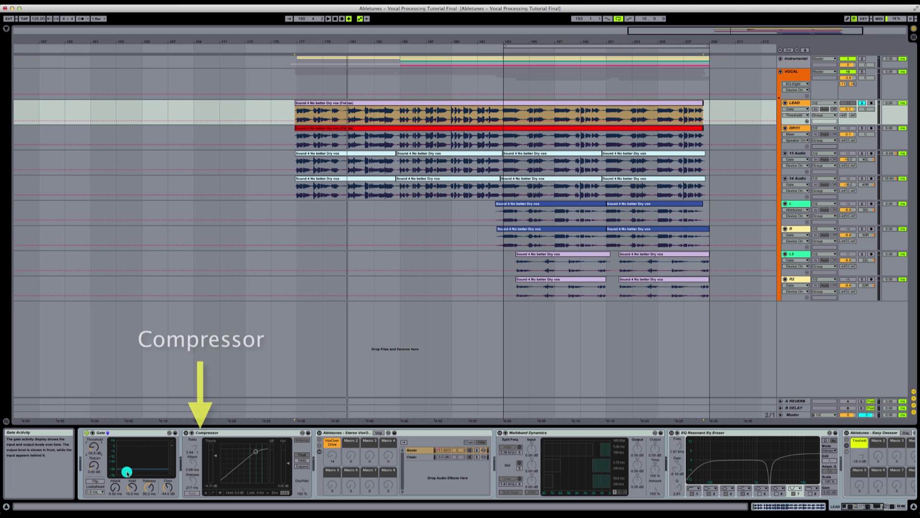
# Step: Switch on the Compressor after the Gate and review its attack and release times
pyautogui.click(187, 434)
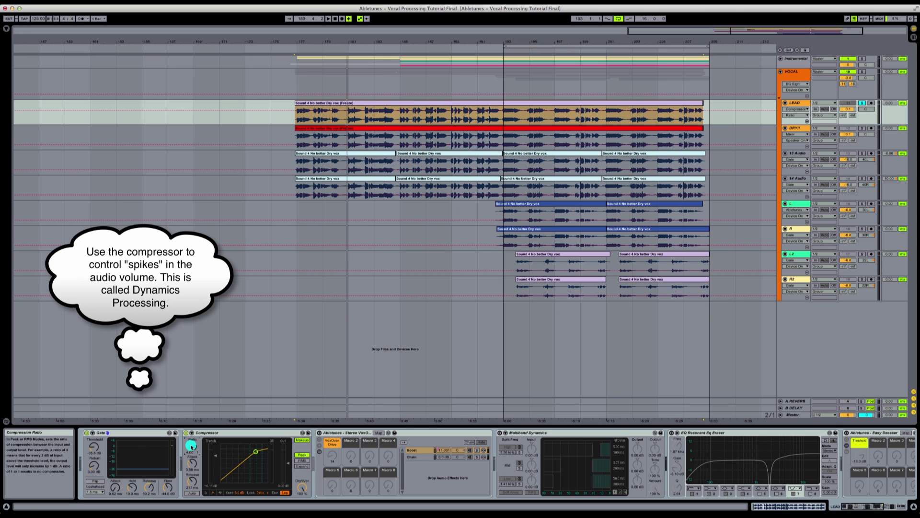
pyautogui.click(192, 463)
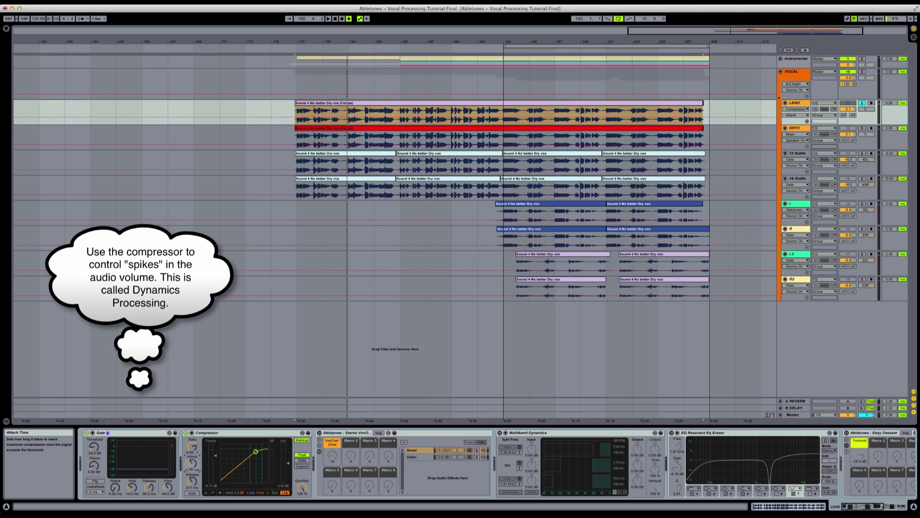
pyautogui.click(192, 483)
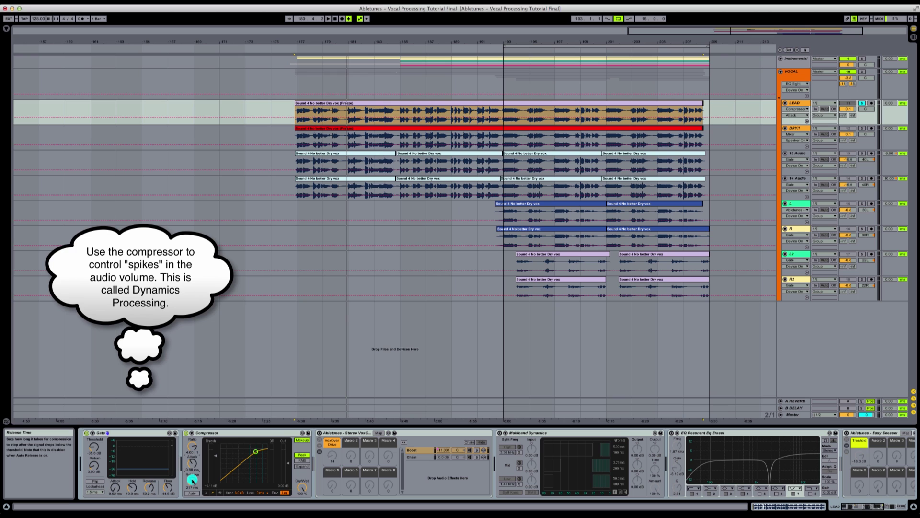
pyautogui.click(193, 481)
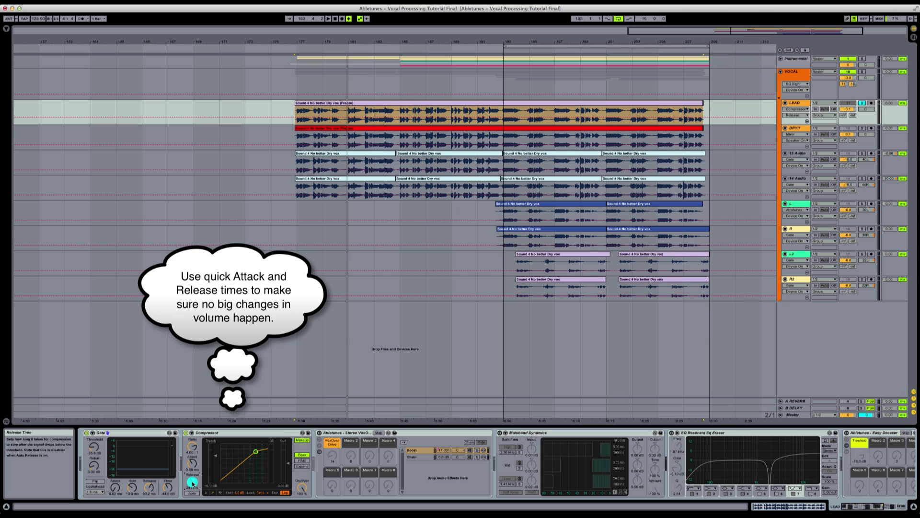
# Step: Make the Compressor 100% wet with Makeup and Peak mode, then lower threshold to -10.1 dB during playback
pyautogui.click(302, 486)
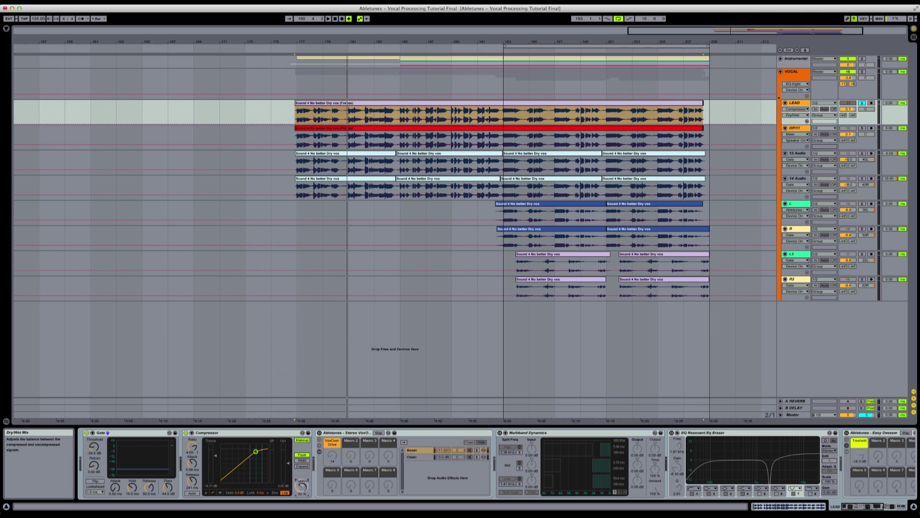
pyautogui.moveTo(301, 481); pyautogui.dragTo(301, 460)
pyautogui.click(299, 442)
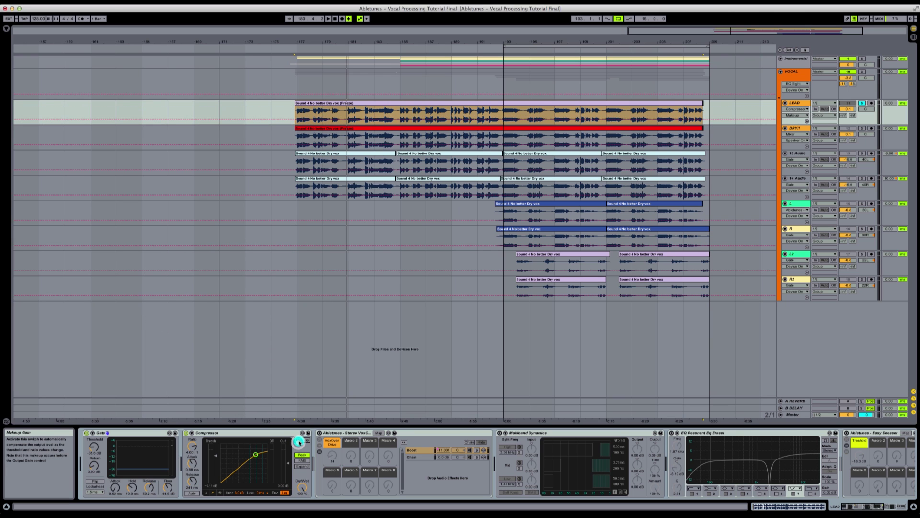
pyautogui.click(299, 442)
pyautogui.click(300, 455)
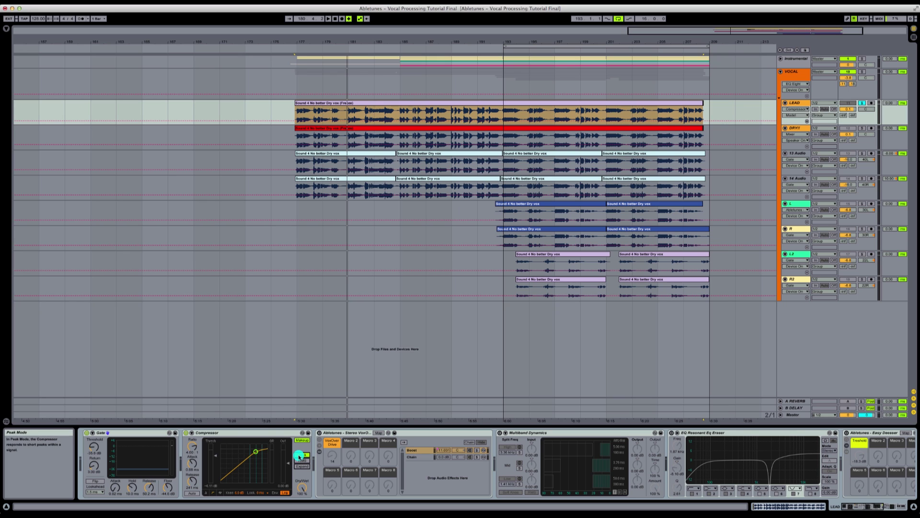
pyautogui.press('space')
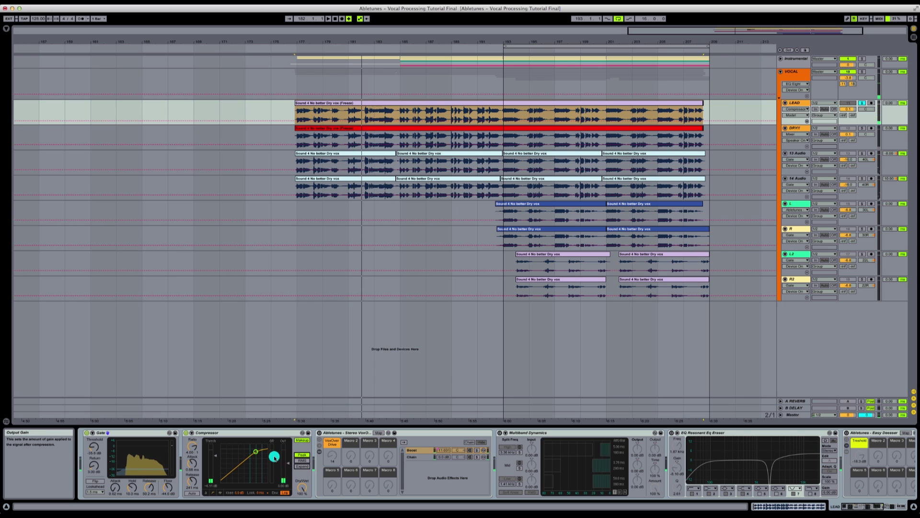
pyautogui.moveTo(265, 448); pyautogui.dragTo(281, 456)
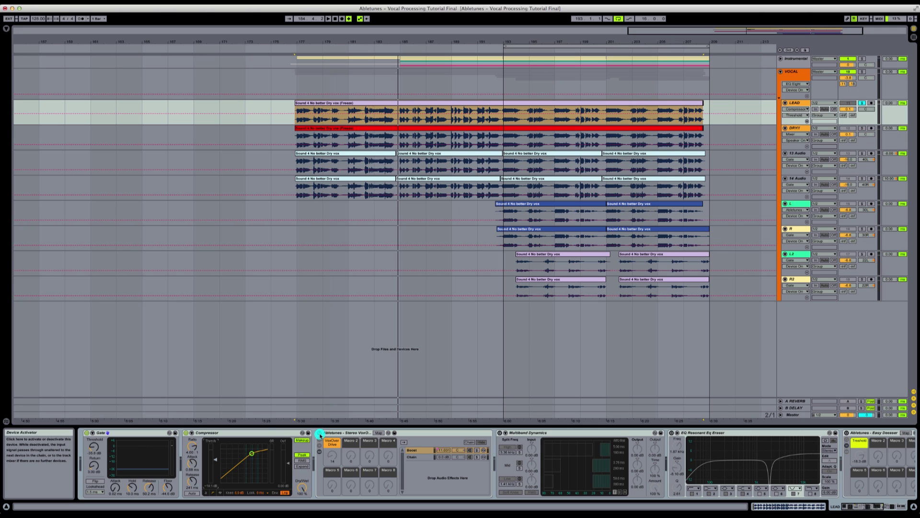
# Step: Expand the Stereo VoxDouble rack's inner devices and select the Chorus further down the chain
pyautogui.click(321, 452)
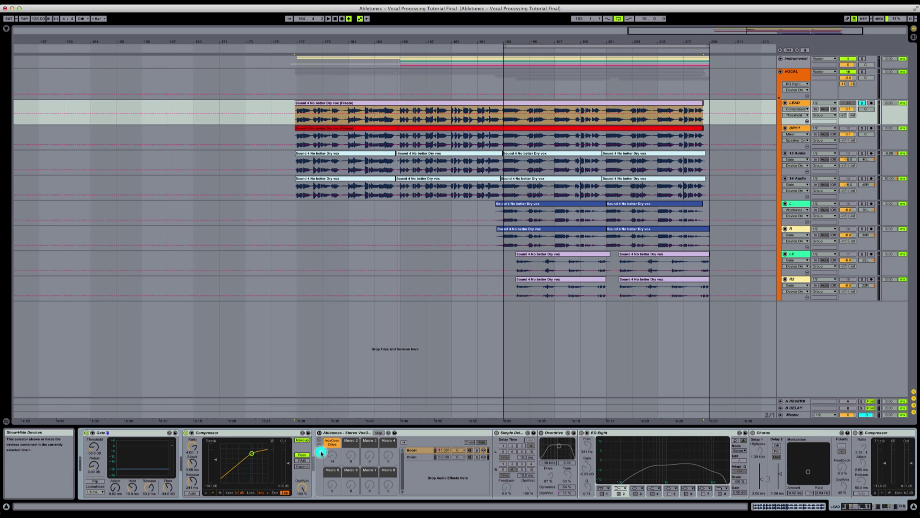
pyautogui.hscroll(5, 412, 468)
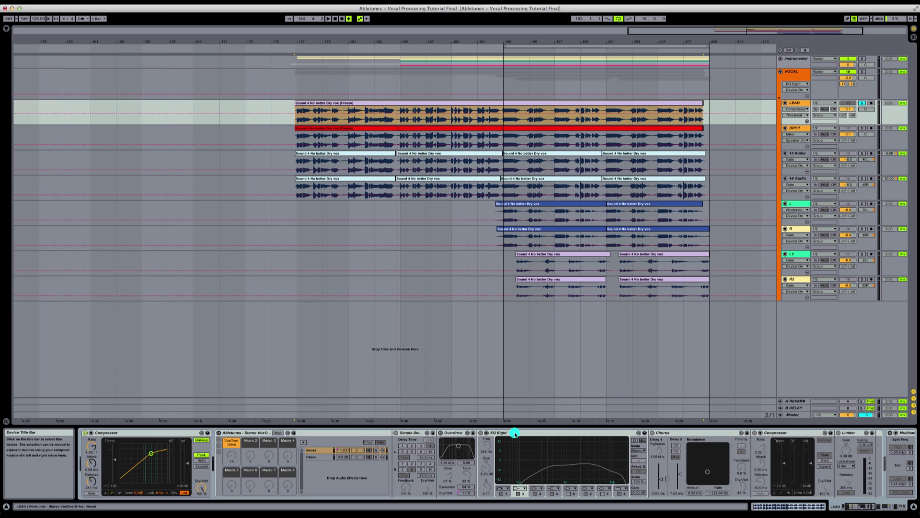
pyautogui.click(677, 433)
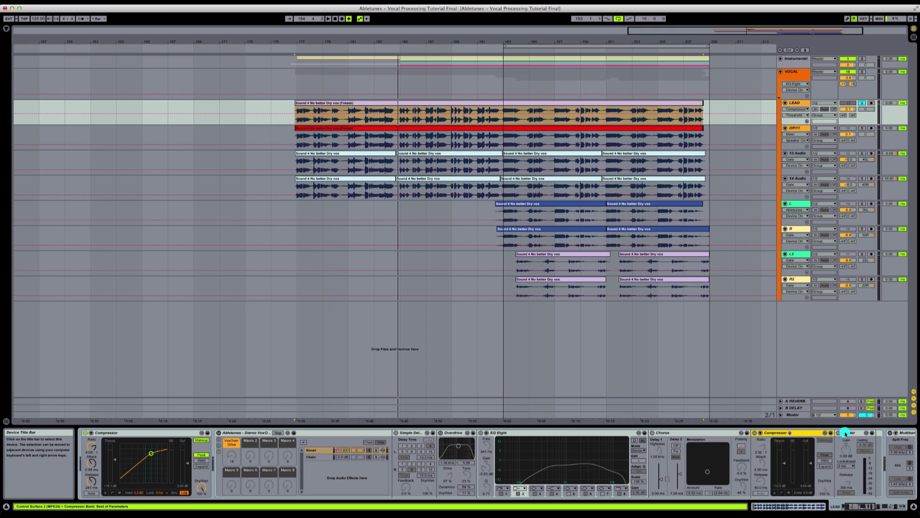
# Step: Reactivate the overdrive rack and its Overdrive device, nudging the VoxOver Drive macro
pyautogui.click(218, 434)
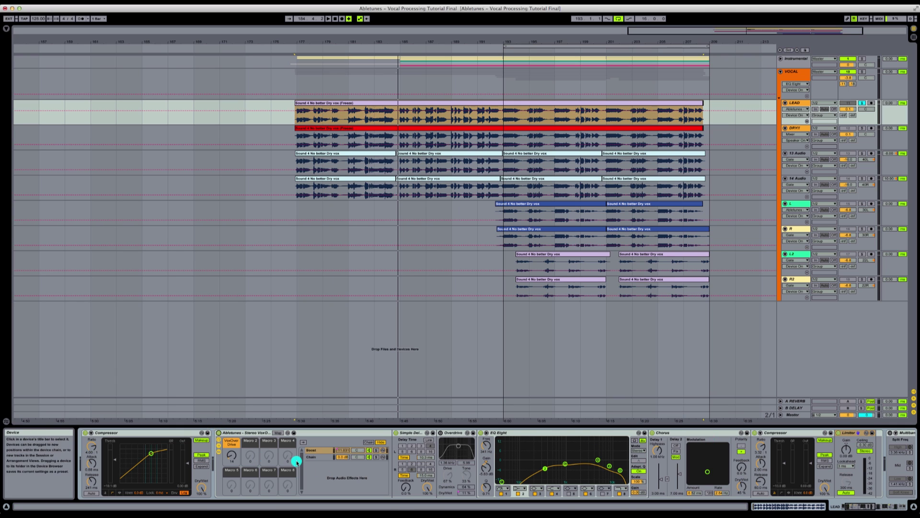
pyautogui.moveTo(230, 455); pyautogui.dragTo(231, 452)
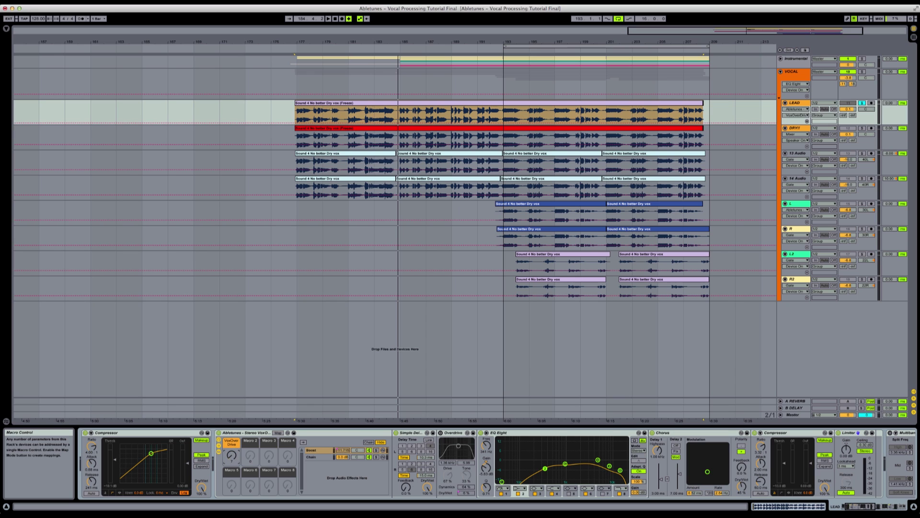
pyautogui.click(344, 450)
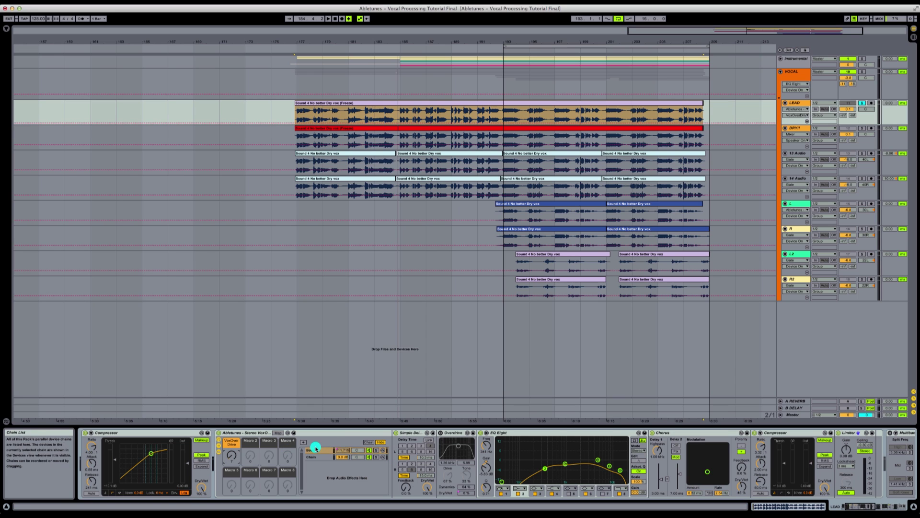
pyautogui.click(441, 433)
pyautogui.click(441, 433)
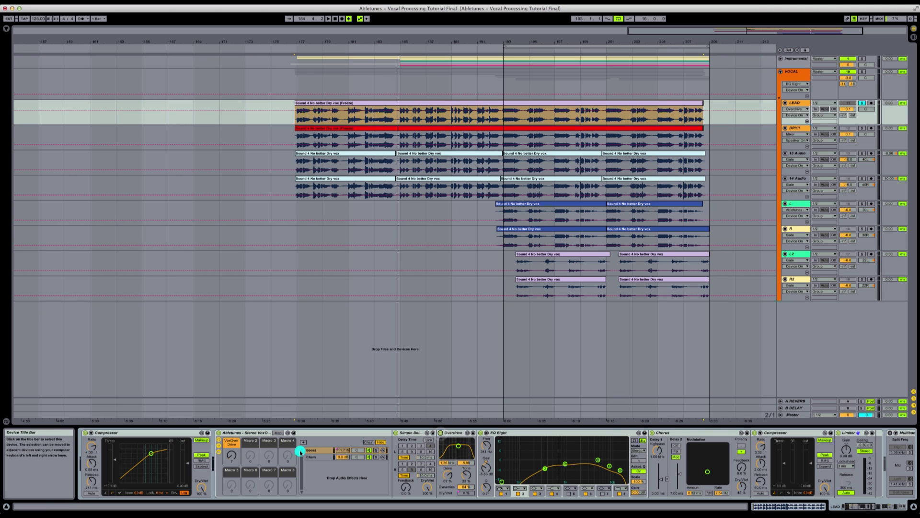
# Step: Play the vocal from bar 177 and tweak the VoxOver Drive macro while listening
pyautogui.click(232, 454)
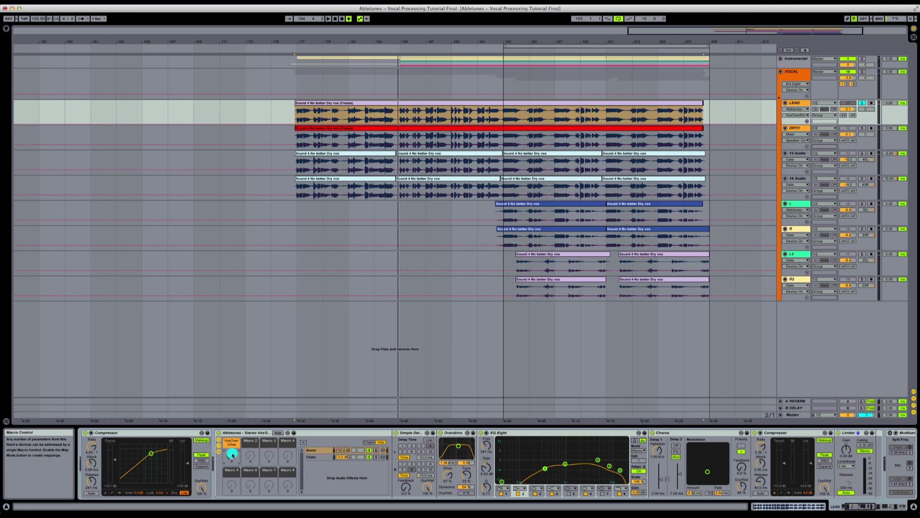
pyautogui.press('space')
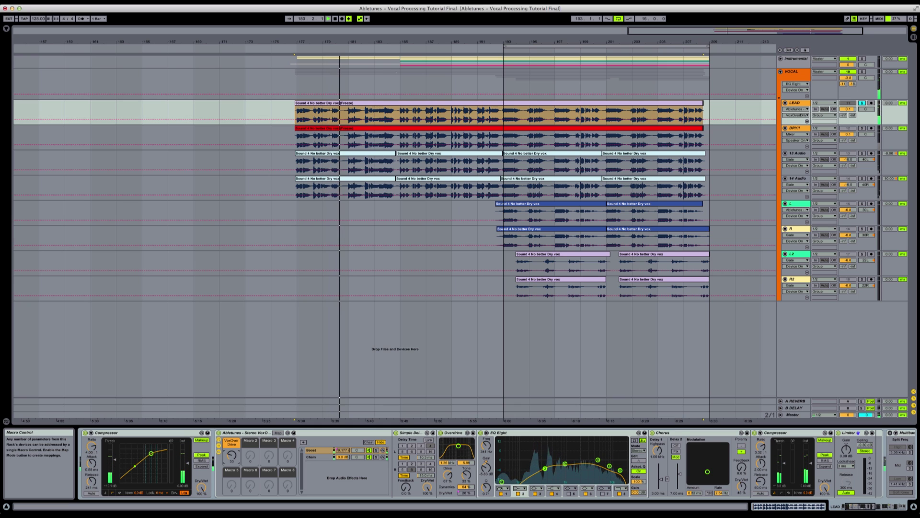
pyautogui.click(231, 458)
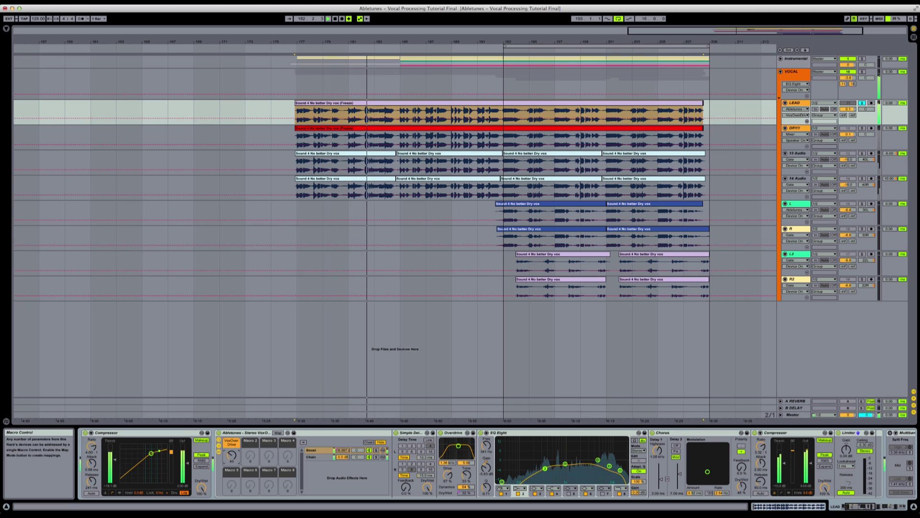
pyautogui.click(230, 458)
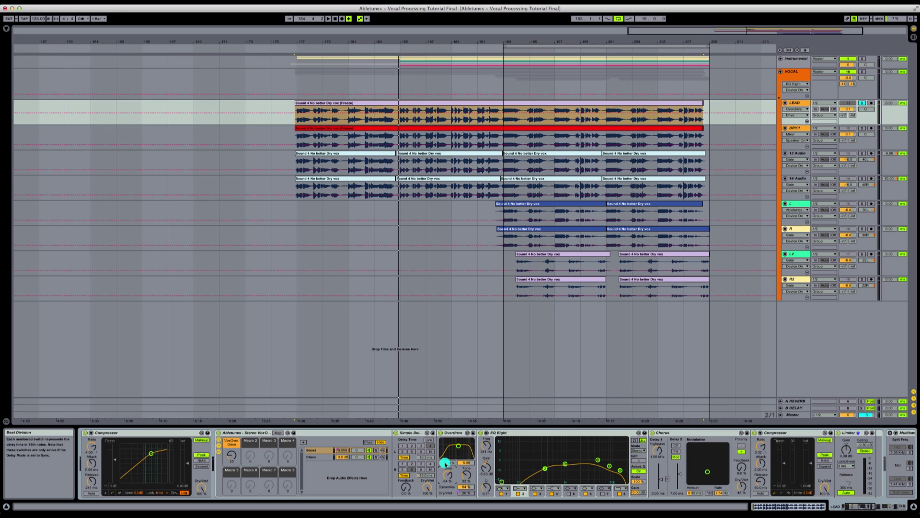
pyautogui.click(456, 456)
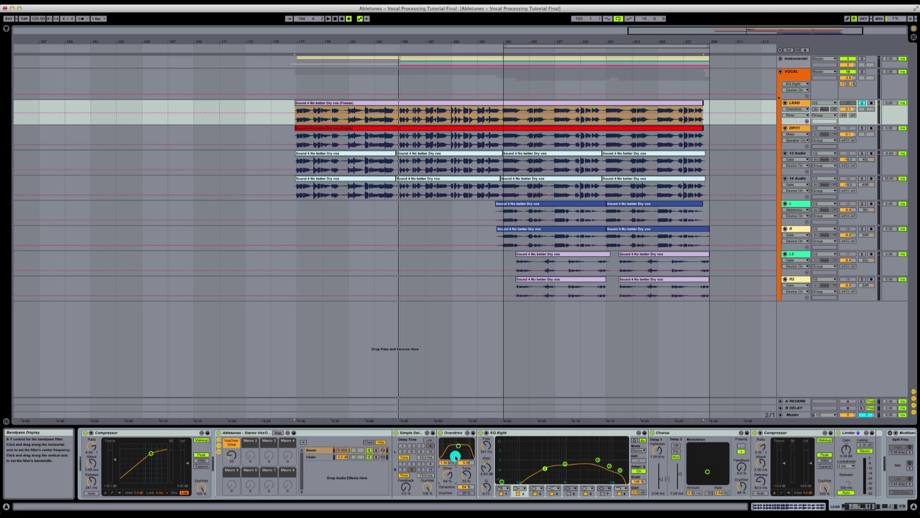
pyautogui.click(463, 493)
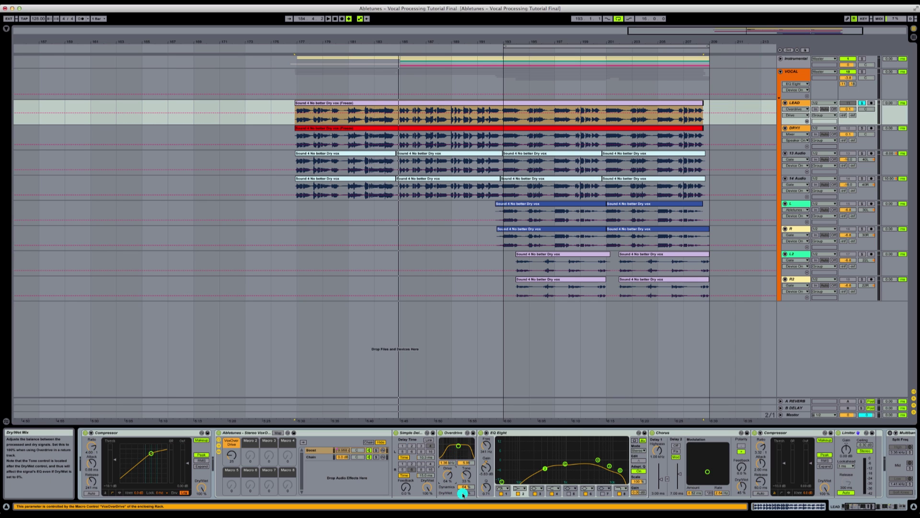
pyautogui.click(512, 432)
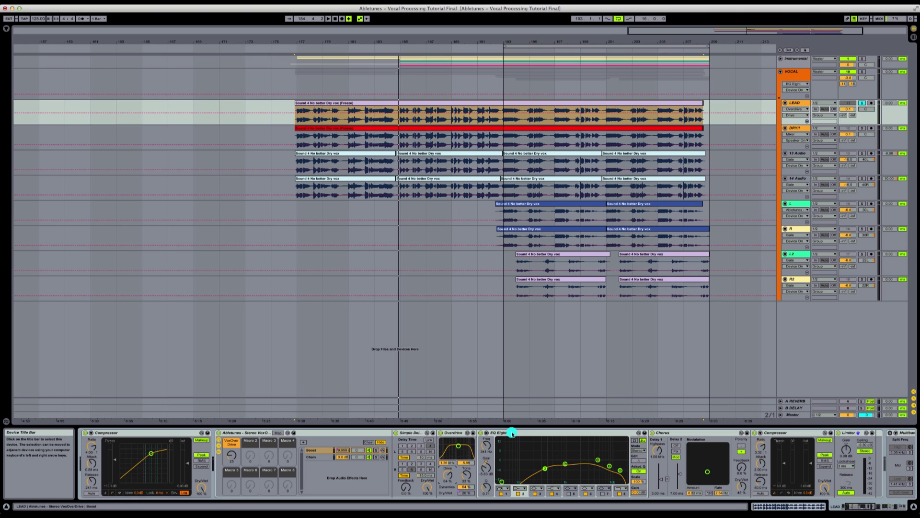
pyautogui.click(521, 473)
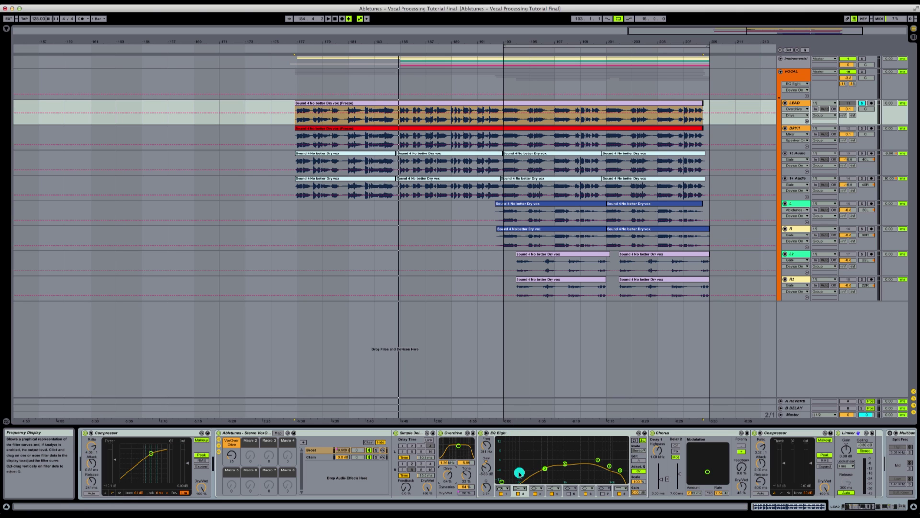
pyautogui.moveTo(512, 471); pyautogui.dragTo(614, 467)
pyautogui.click(695, 432)
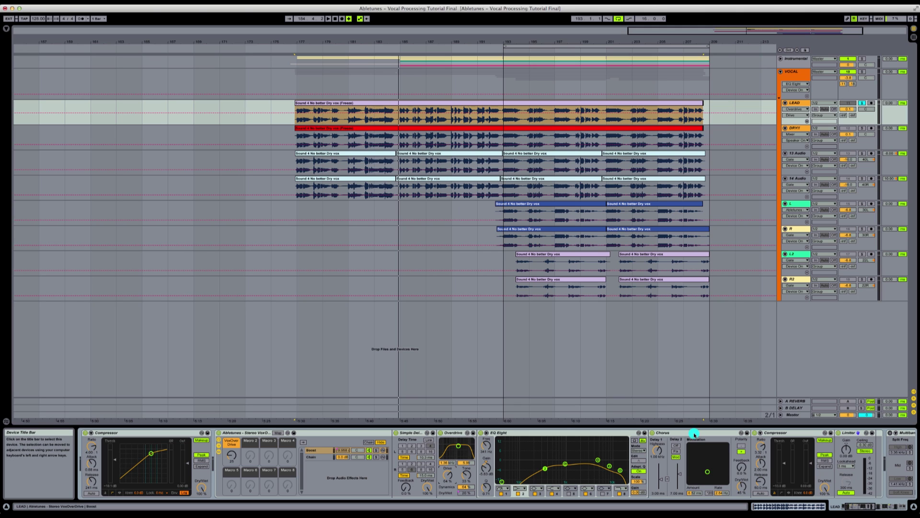
pyautogui.click(743, 487)
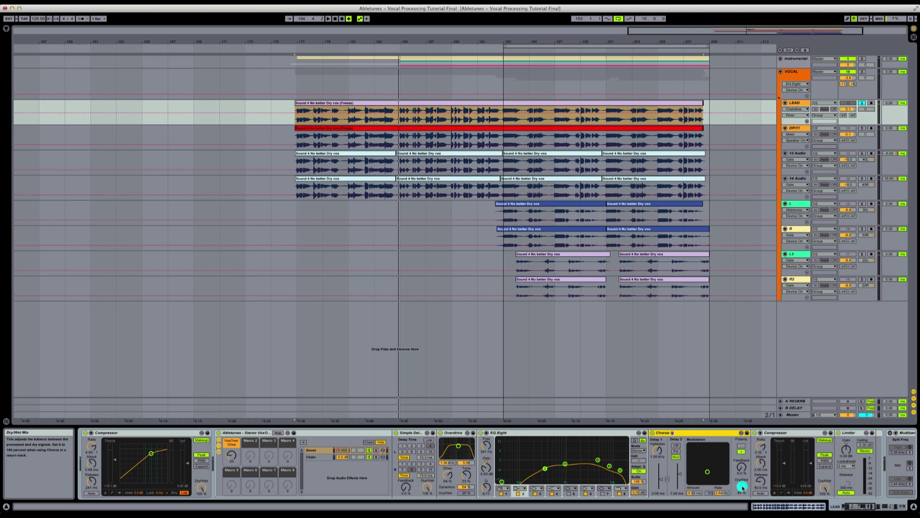
pyautogui.click(718, 494)
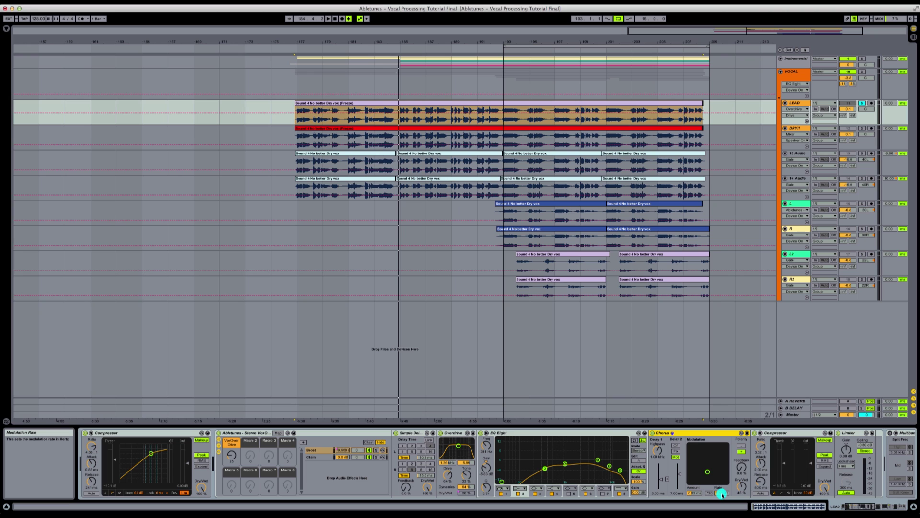
# Step: Lower the second Compressor's ratio to 3.32:1 and review its attack, release and dry/wet settings
pyautogui.hscroll(3, 764, 453)
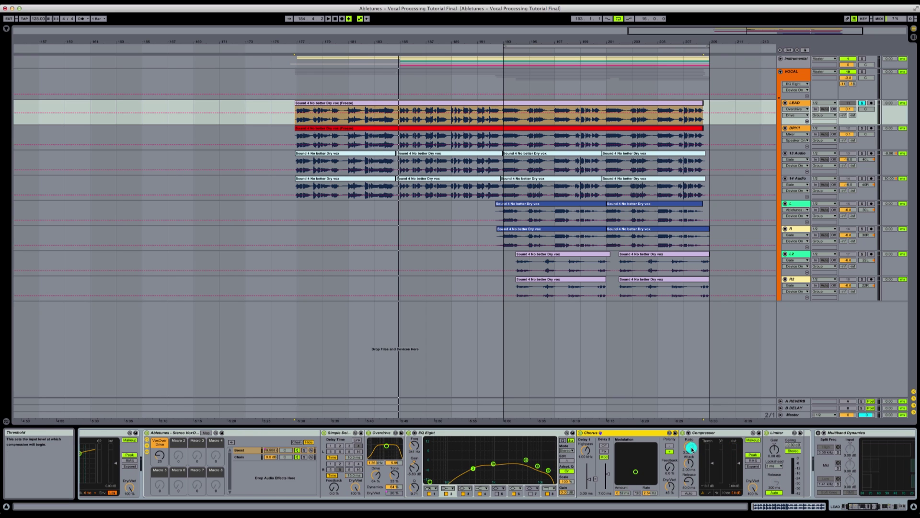
pyautogui.moveTo(690, 449); pyautogui.dragTo(692, 455)
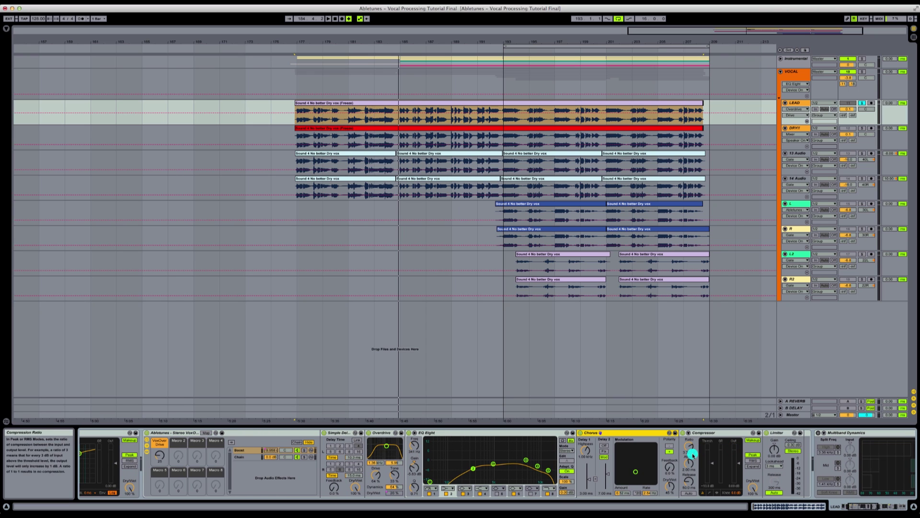
pyautogui.click(689, 464)
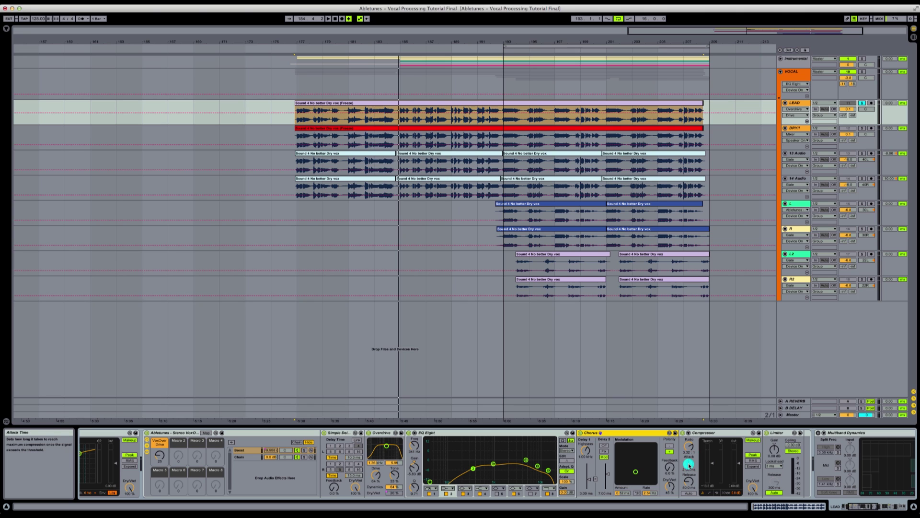
pyautogui.click(688, 483)
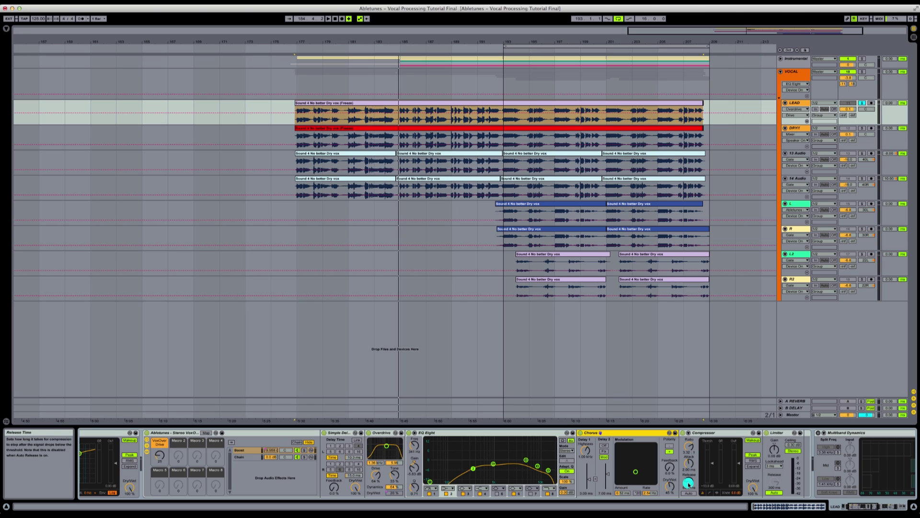
pyautogui.click(753, 486)
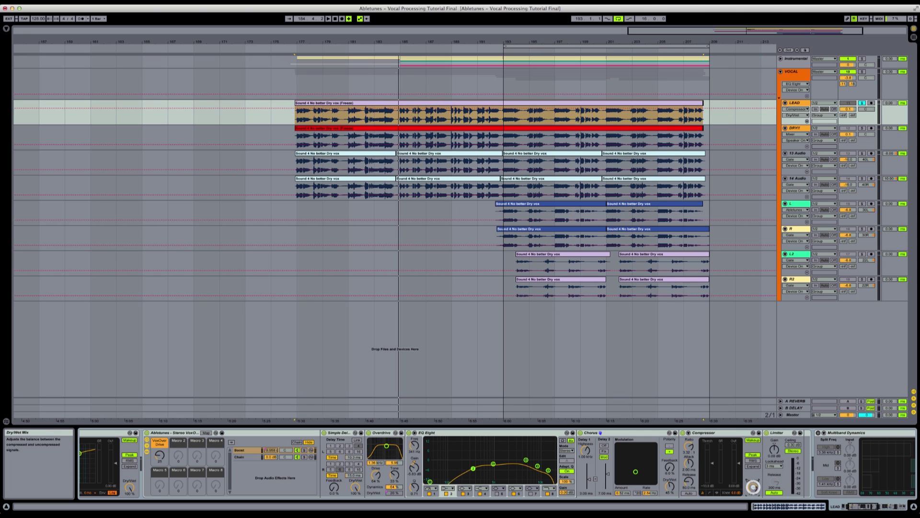
pyautogui.click(784, 432)
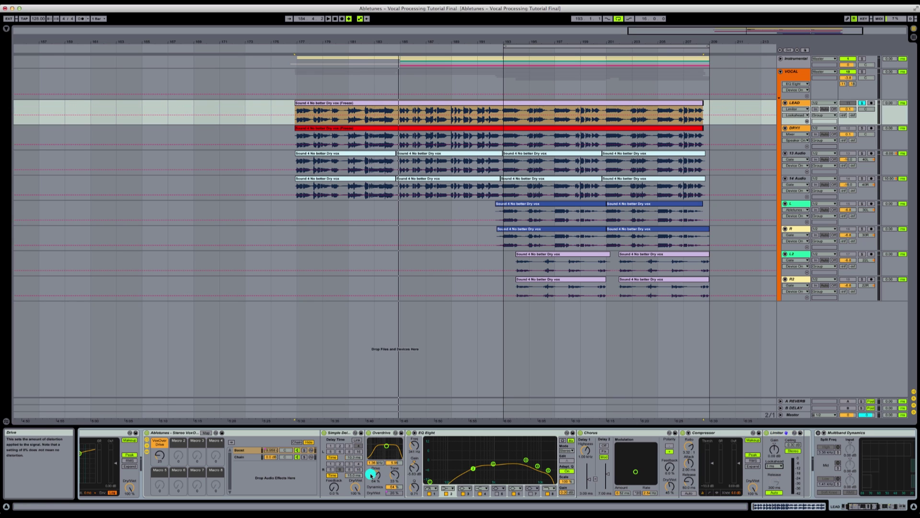
# Step: During playback, drop Overdrive Tone from 57% to 48%, Drive to 29%, and raise VoxOver Drive from 25 to 37
pyautogui.press('space')
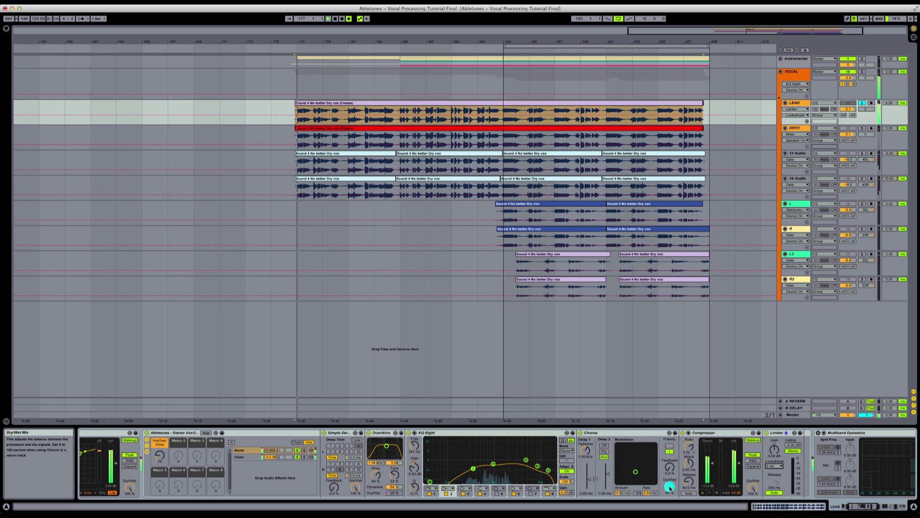
pyautogui.click(670, 487)
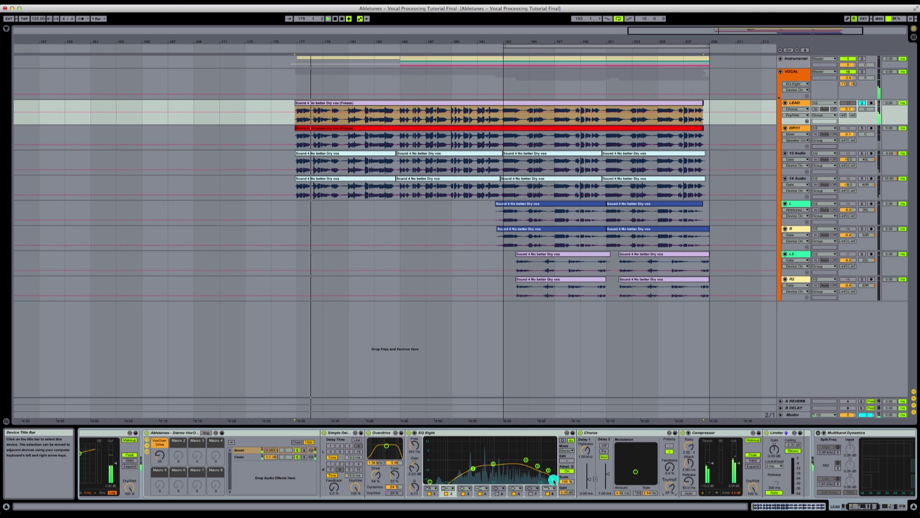
pyautogui.click(376, 474)
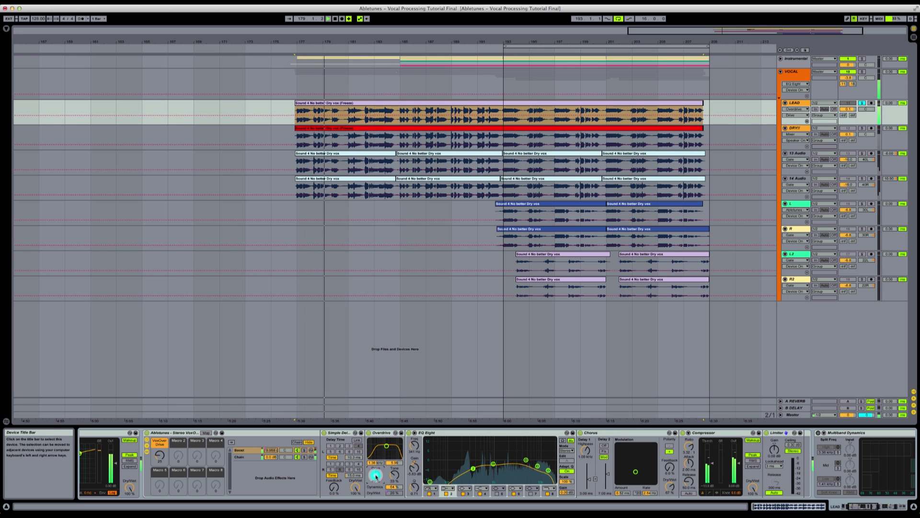
pyautogui.click(394, 475)
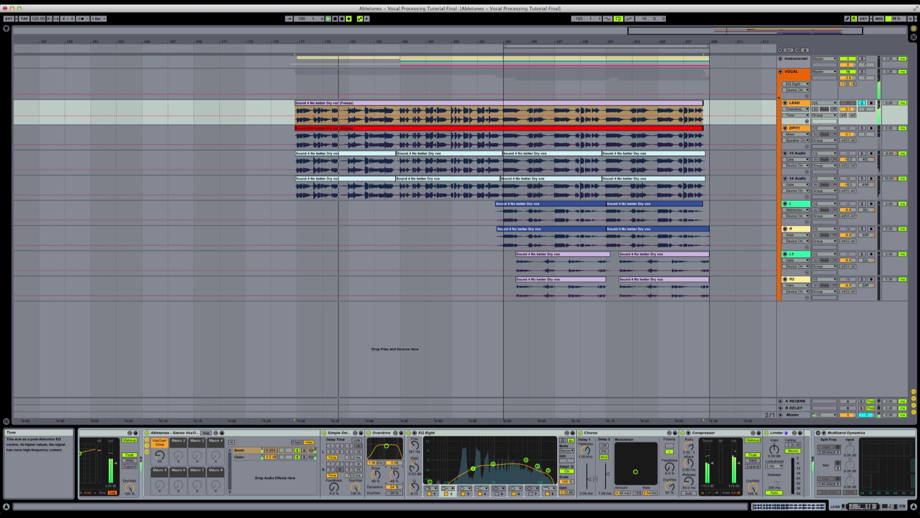
pyautogui.click(376, 474)
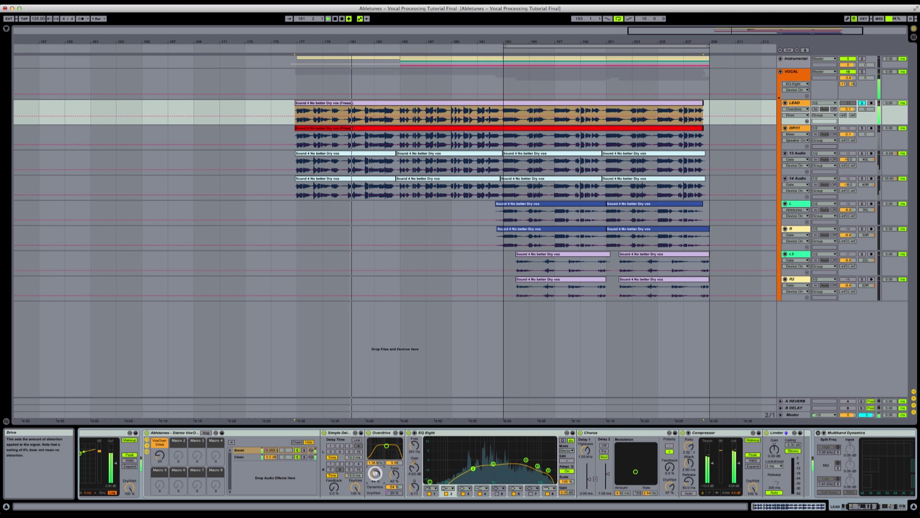
pyautogui.click(394, 474)
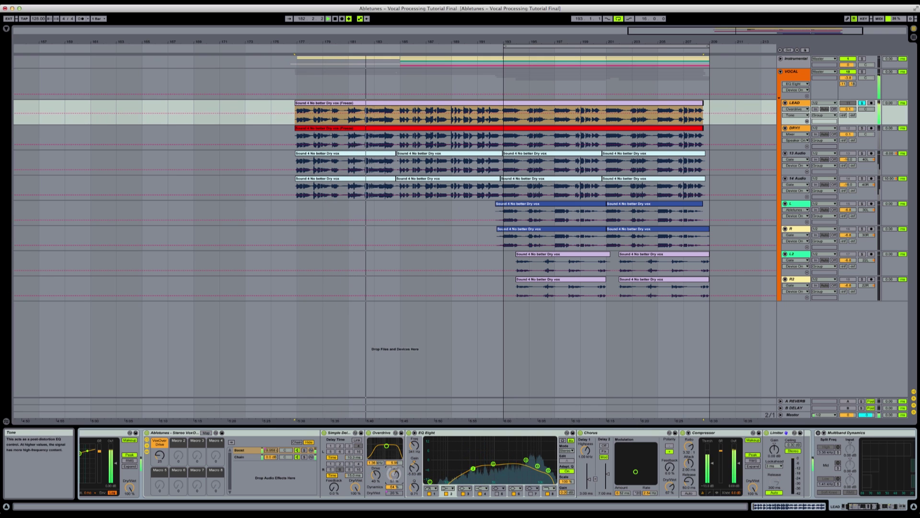
pyautogui.moveTo(394, 474); pyautogui.dragTo(375, 481)
pyautogui.click(237, 459)
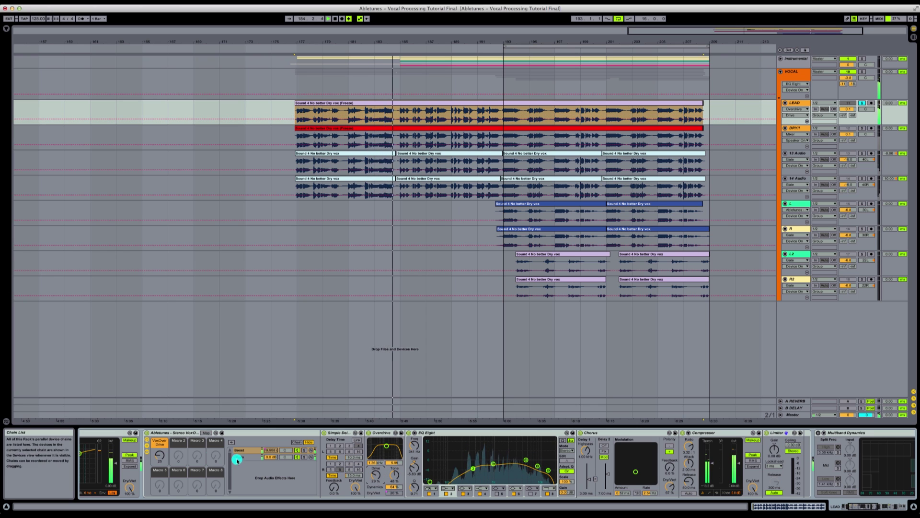
pyautogui.moveTo(159, 456); pyautogui.dragTo(161, 455)
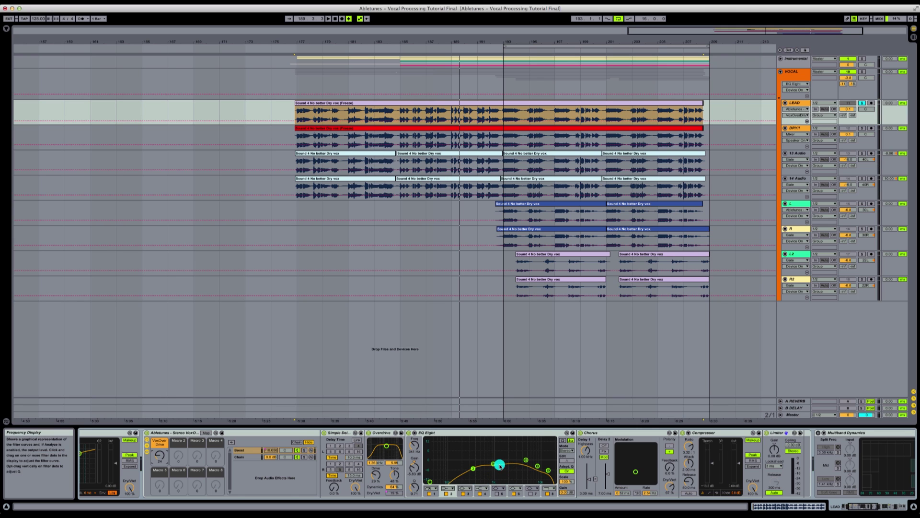
pyautogui.hscroll(-5, 494, 462)
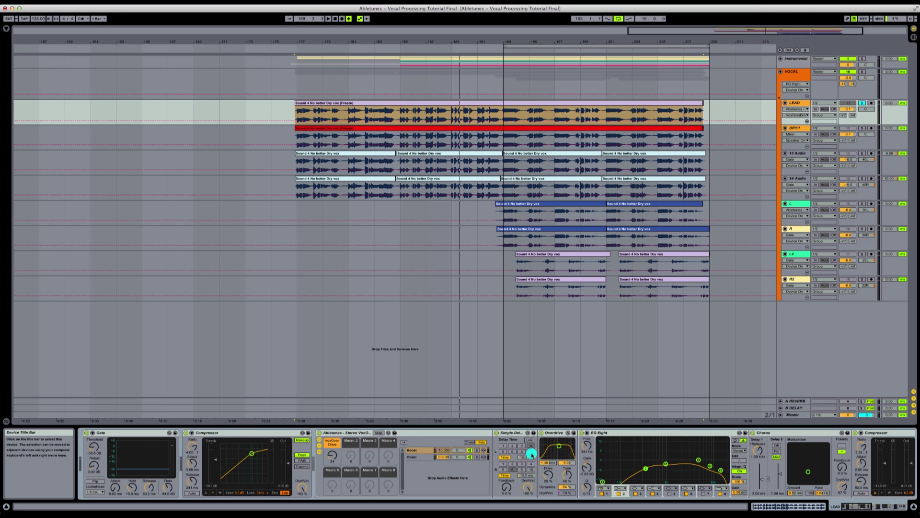
pyautogui.hscroll(5, 562, 443)
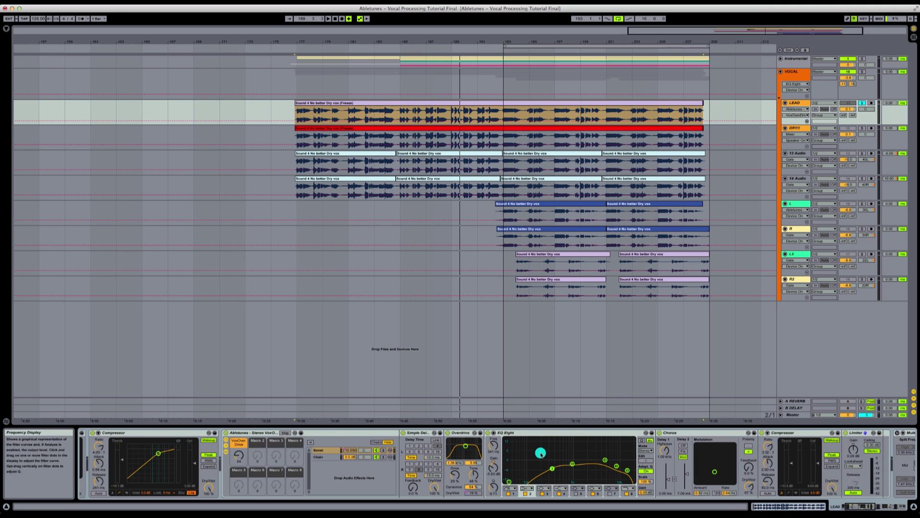